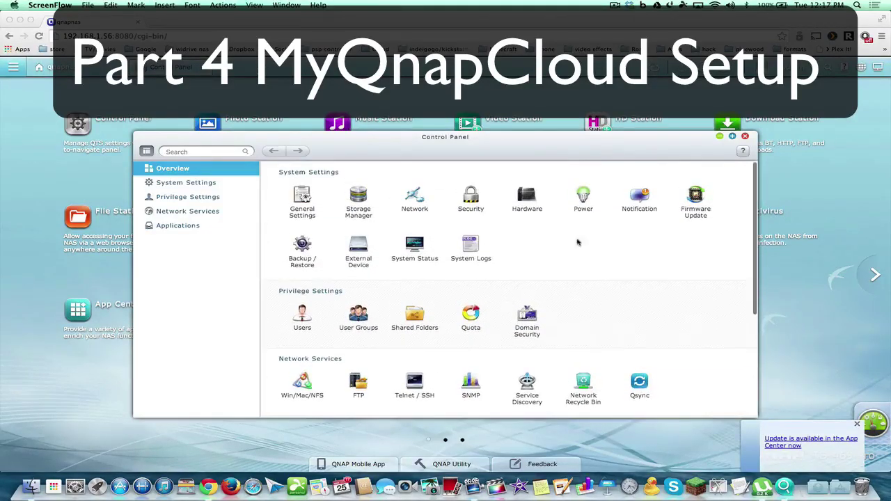
Close the Control Panel window to reveal the QTS desktop app icons, including myQNAPcloud.
{"action": "left_click", "coordinate": [697, 140]}
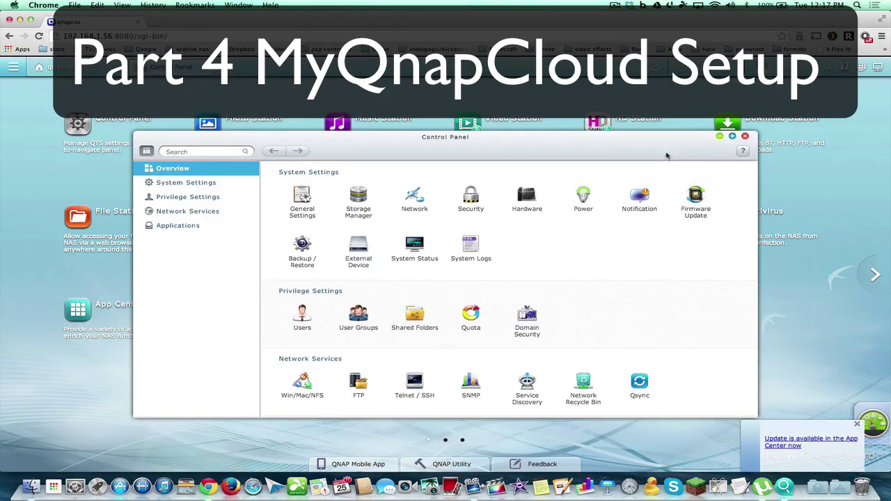
{"action": "left_click", "coordinate": [745, 136]}
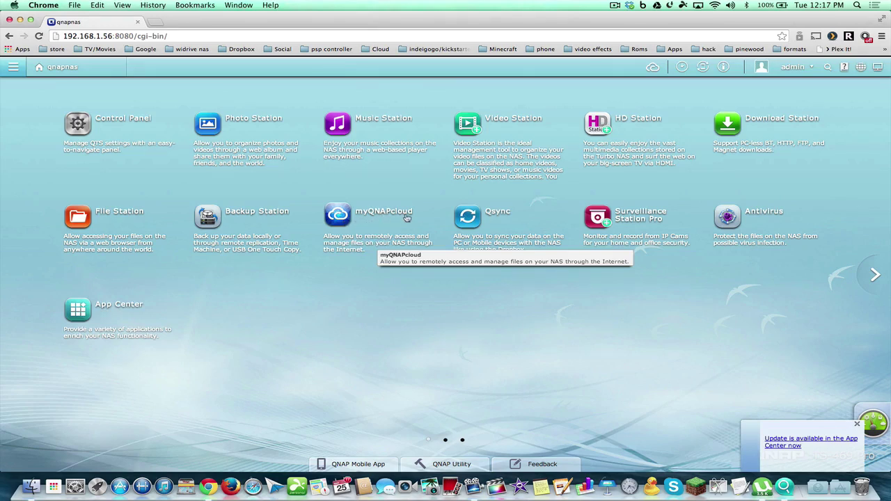
Launch myQNAPcloud and start its setup wizard from the Get Started page.
{"action": "left_click", "coordinate": [378, 216]}
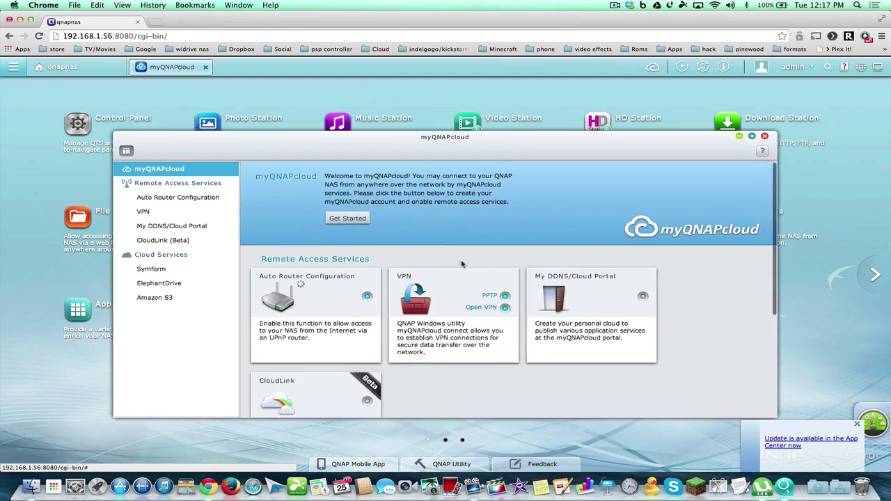
{"action": "scroll", "coordinate": [462, 264], "scroll_direction": "down", "scroll_amount": 3}
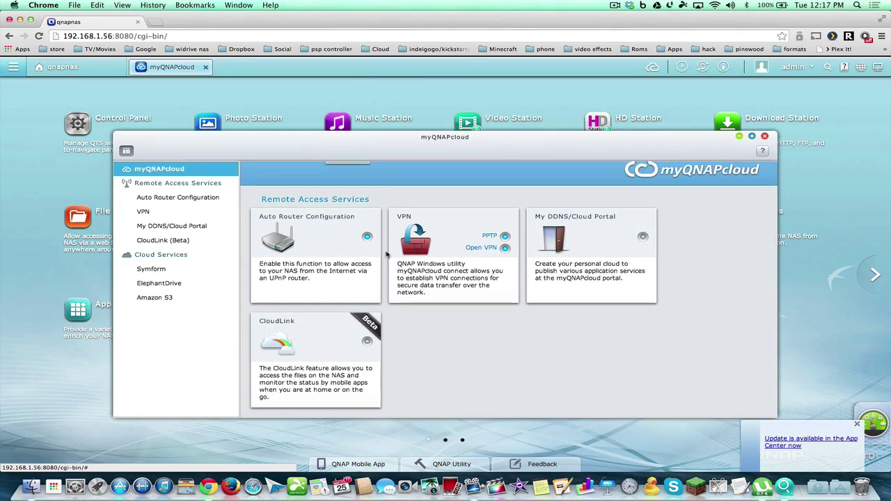
{"action": "scroll", "coordinate": [388, 256], "scroll_direction": "up", "scroll_amount": 3}
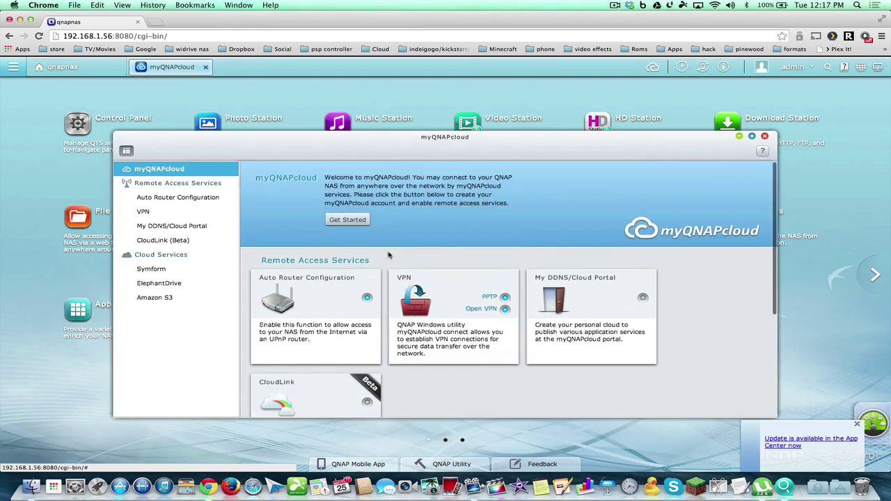
{"action": "left_click", "coordinate": [347, 220]}
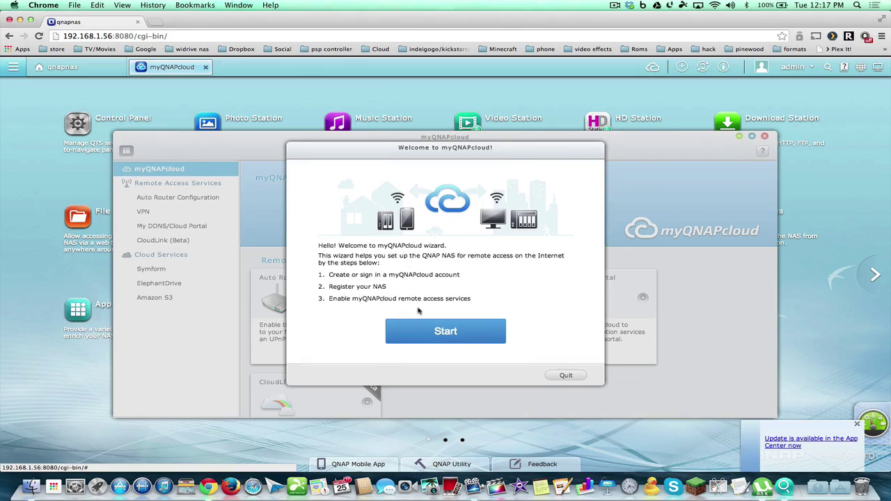
Begin the wizard and enter the myQNAPcloud account ID (QID) to sign in.
{"action": "left_click", "coordinate": [445, 333]}
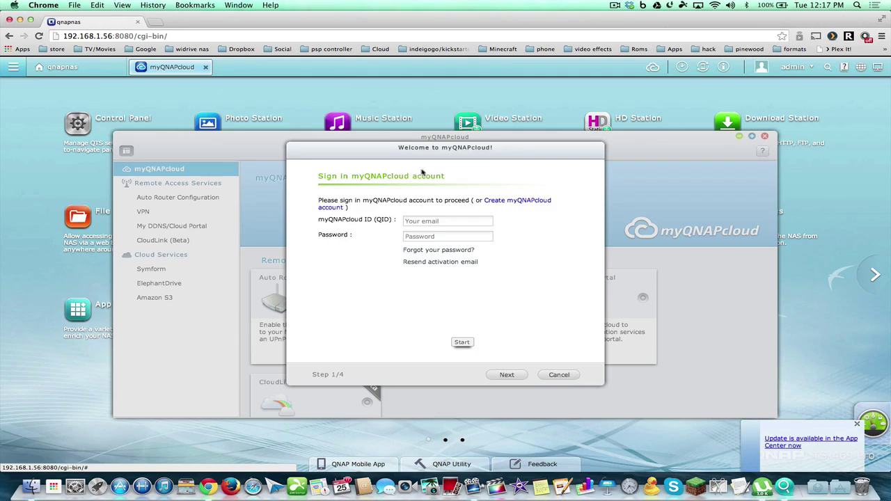
{"action": "left_click", "coordinate": [418, 221]}
{"action": "type", "text": "da"}
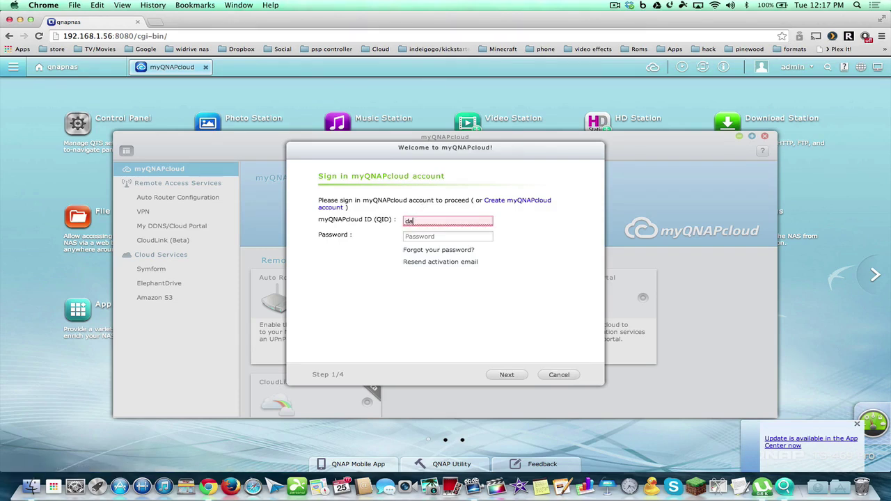
{"action": "type", "text": "ve0"}
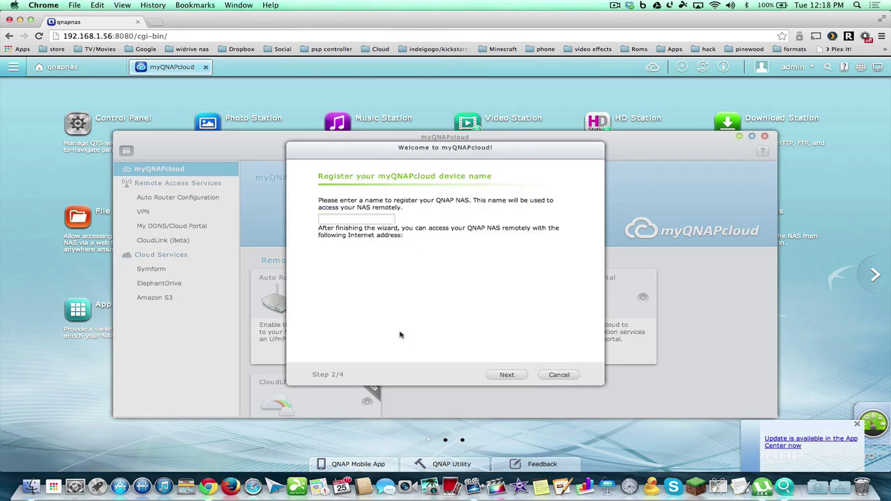
Name the device 'Myqnapnas' plus a personal suffix to clear the 'already registered' error.
{"action": "left_click", "coordinate": [360, 220]}
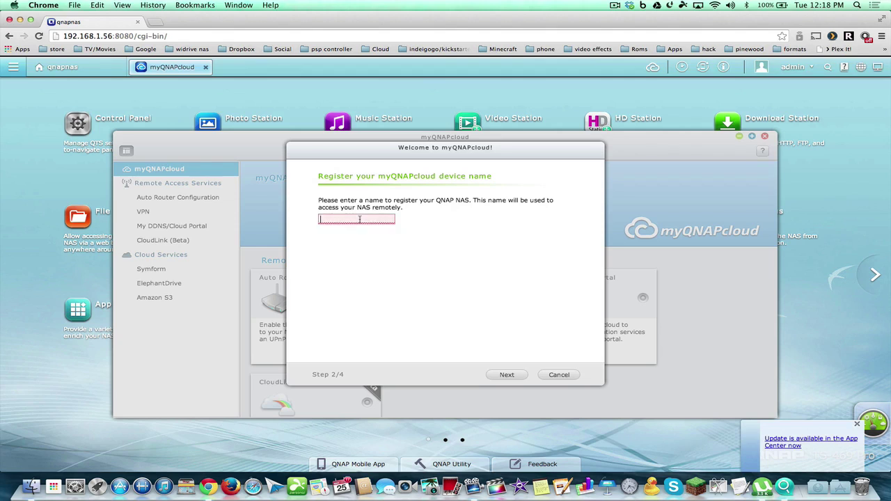
{"action": "type", "text": "Myqnap"}
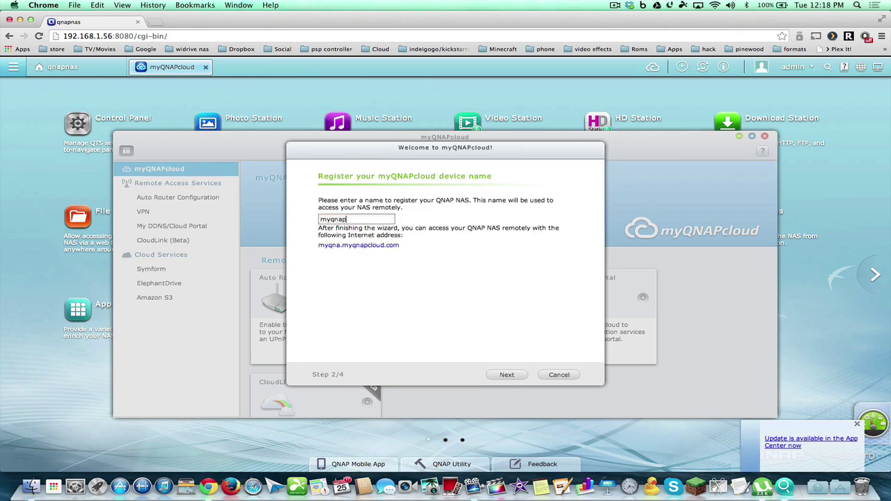
{"action": "type", "text": "nas"}
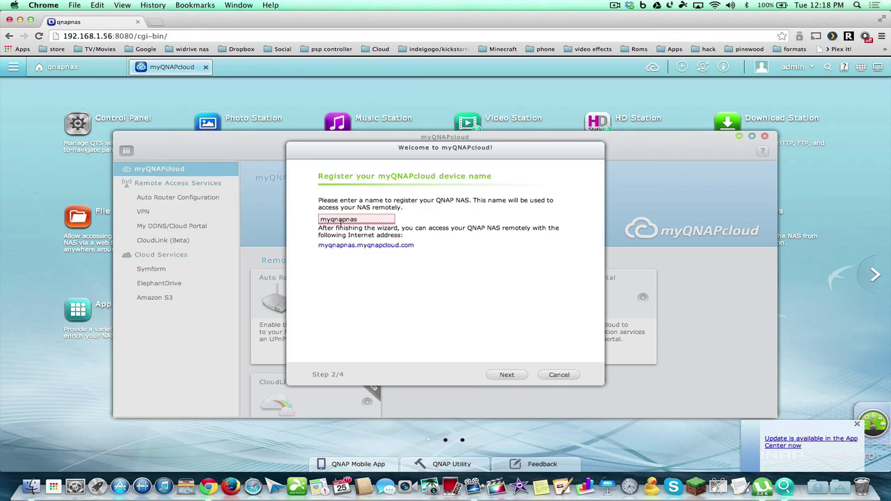
{"action": "mouse_move", "coordinate": [340, 221]}
{"action": "type", "text": "dave"}
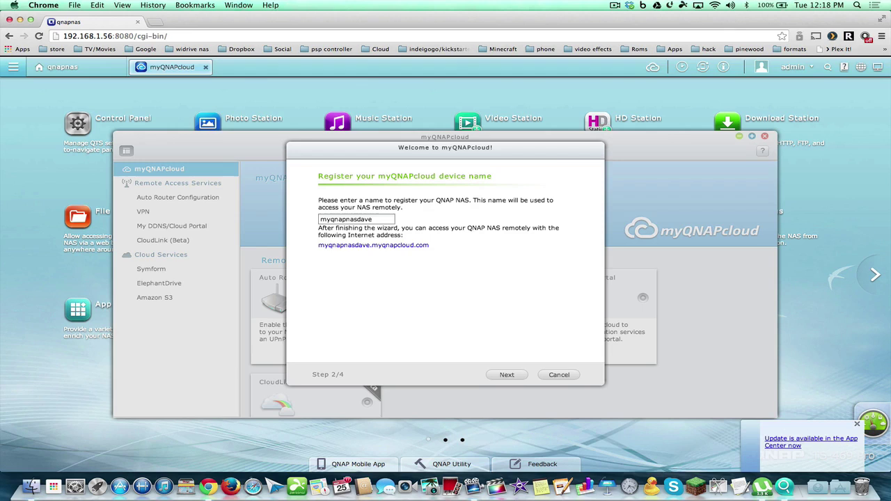
Submit the device name, review the Summary, and finish so the NAS Internet address and remote access appear.
{"action": "left_click", "coordinate": [508, 375]}
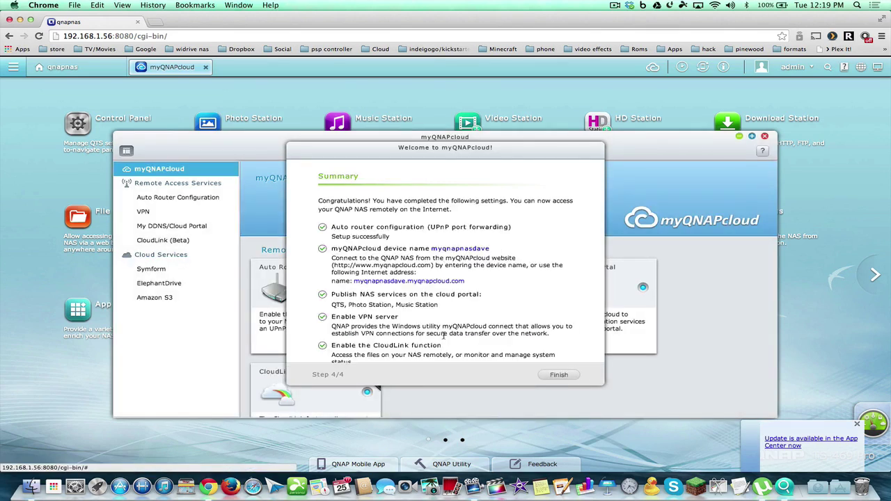
{"action": "scroll", "coordinate": [444, 337], "scroll_direction": "down", "scroll_amount": 2}
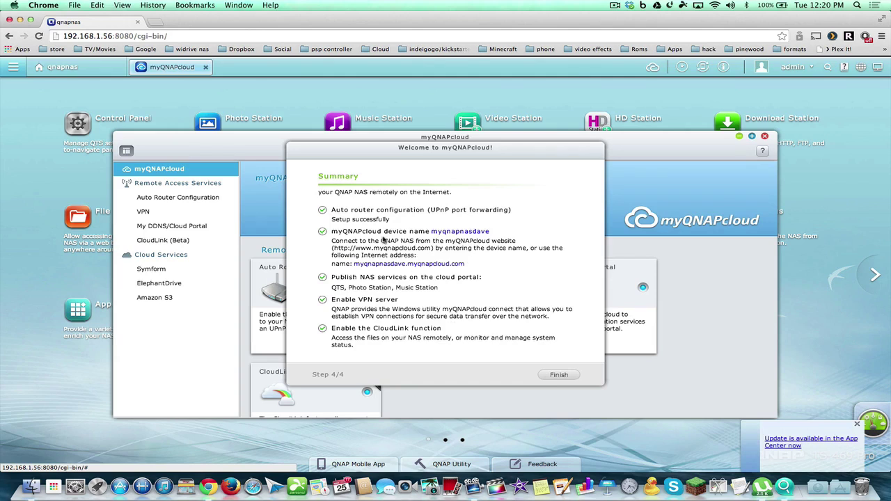
{"action": "left_click", "coordinate": [556, 376]}
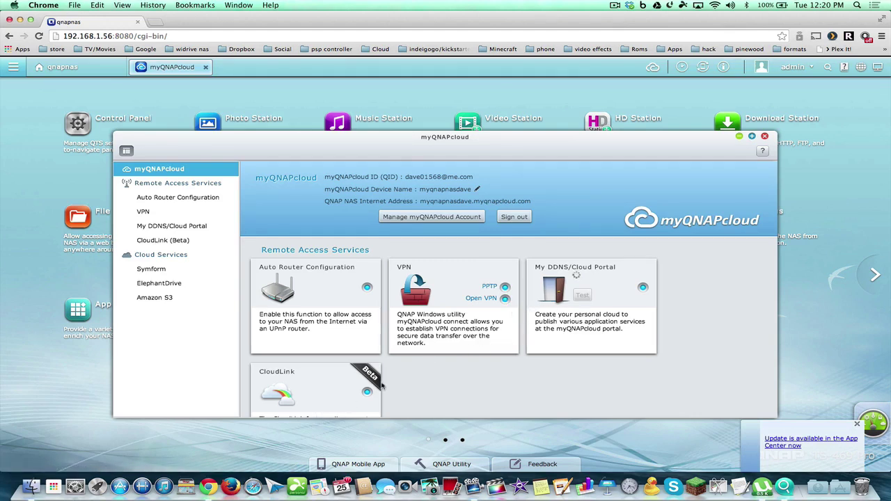
{"action": "scroll", "coordinate": [381, 385], "scroll_direction": "down", "scroll_amount": 3}
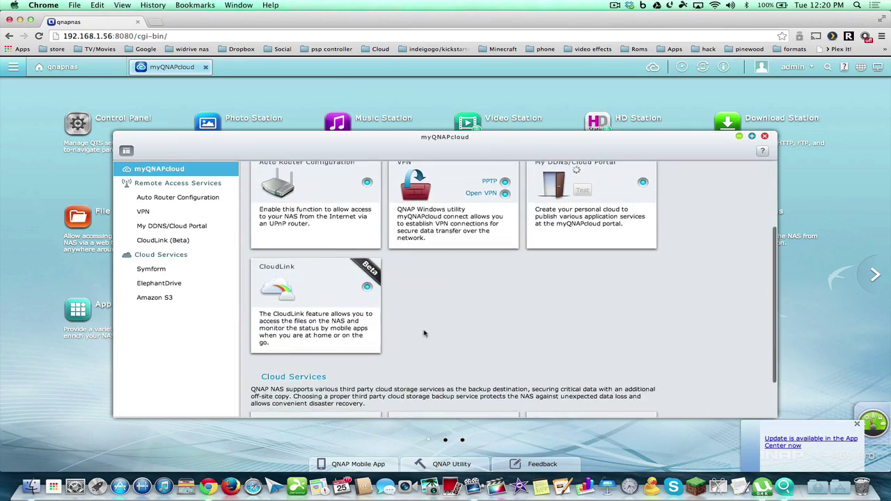
{"action": "scroll", "coordinate": [424, 334], "scroll_direction": "up", "scroll_amount": 3}
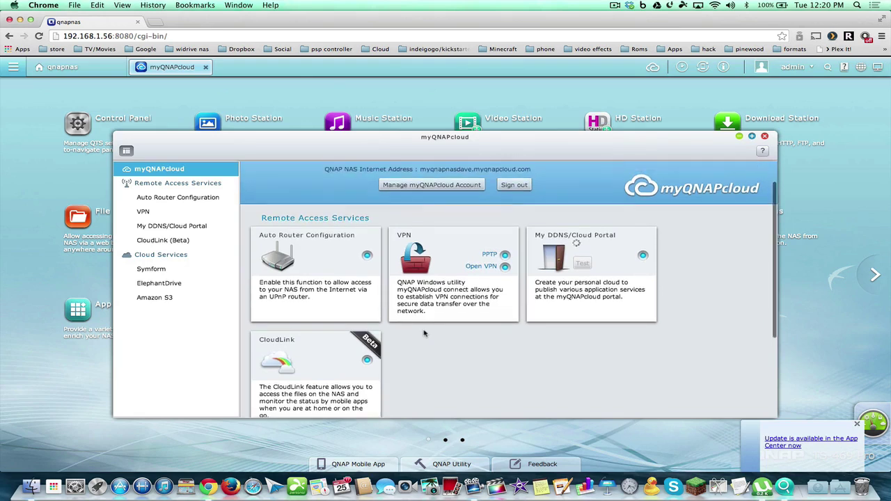
Open the myQNAPcloud website and log in to the NAS as 'admin' with its password.
{"action": "left_click", "coordinate": [427, 185]}
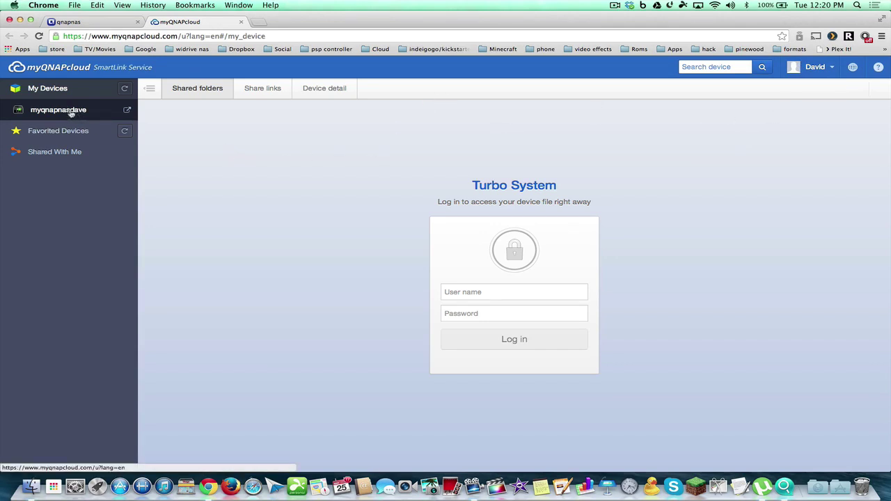
{"action": "left_click", "coordinate": [254, 89]}
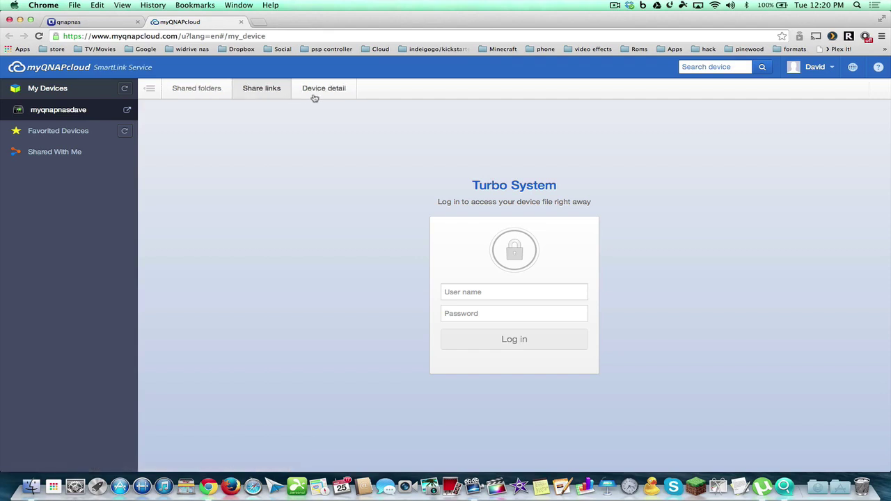
{"action": "left_click", "coordinate": [487, 291]}
{"action": "type", "text": "a"}
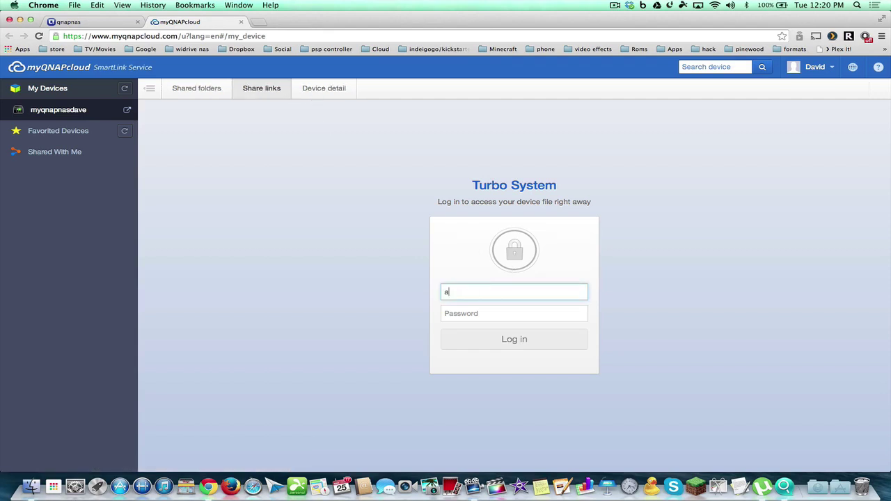
{"action": "type", "text": "dmin"}
{"action": "left_click", "coordinate": [472, 313]}
{"action": "type", "text": "••"}
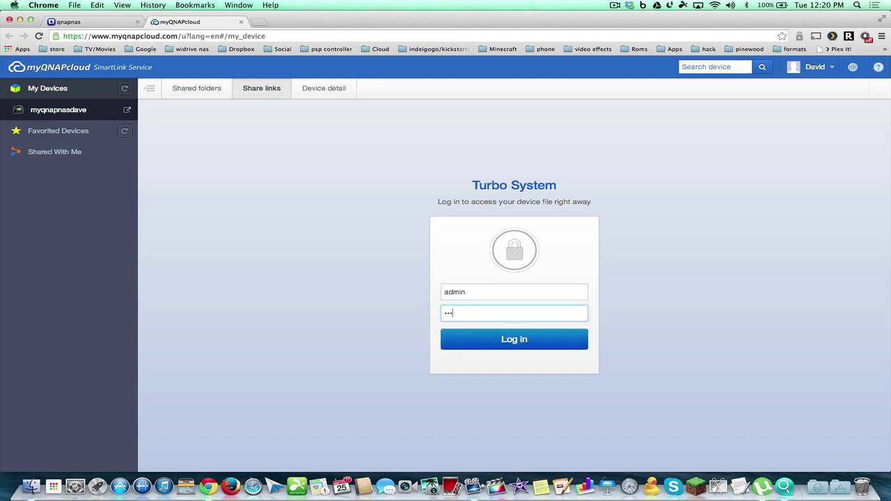
{"action": "left_click", "coordinate": [483, 342]}
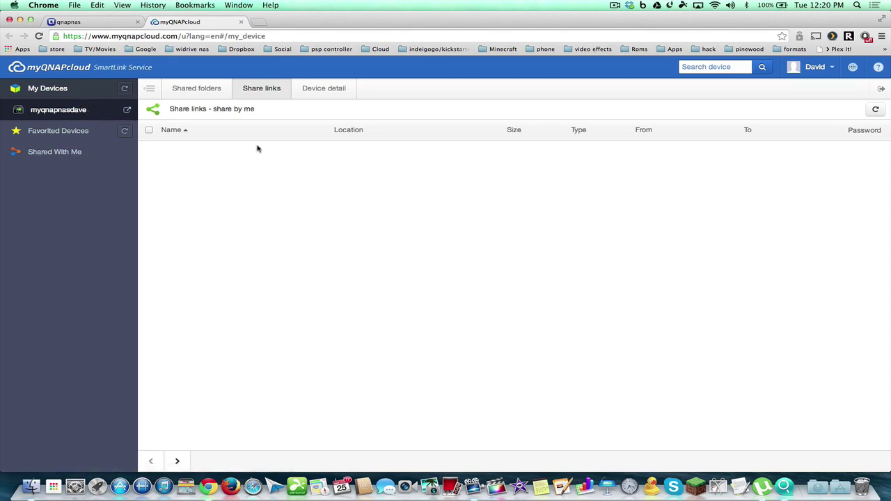
Browse Shared folders and Share links, then view the Device detail of the TS-469 Pro.
{"action": "left_click", "coordinate": [202, 88]}
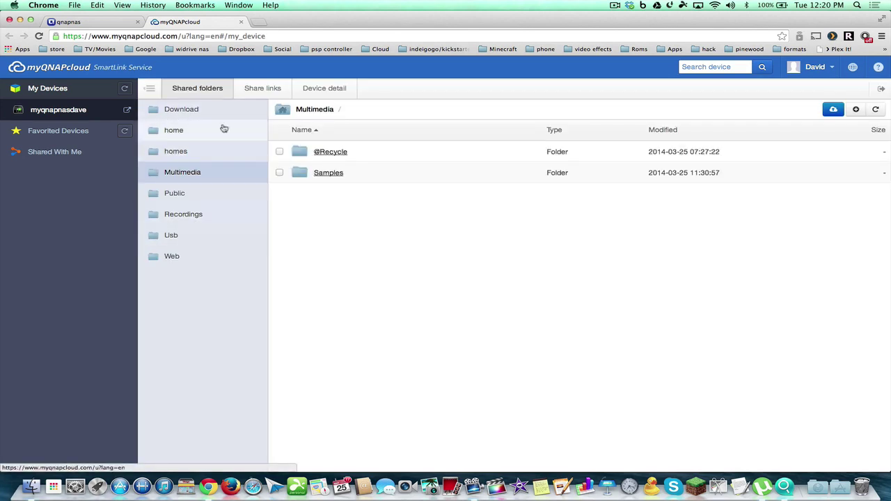
{"action": "left_click", "coordinate": [254, 90]}
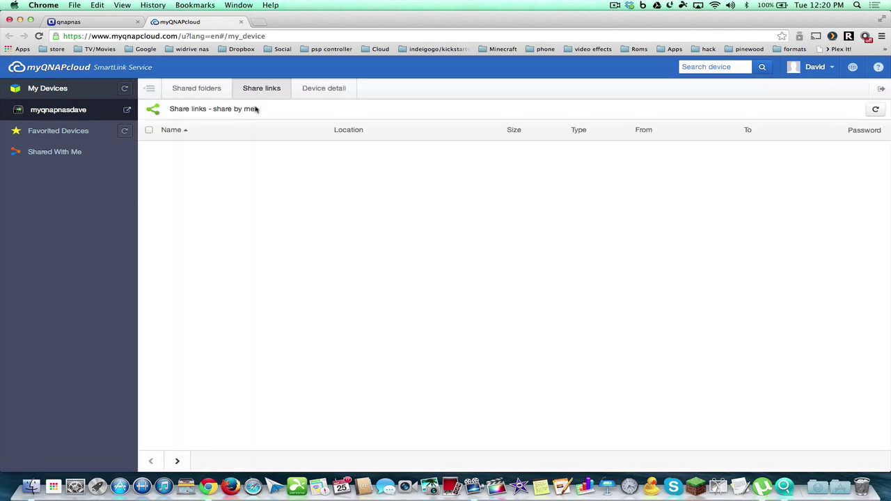
{"action": "left_click", "coordinate": [319, 90]}
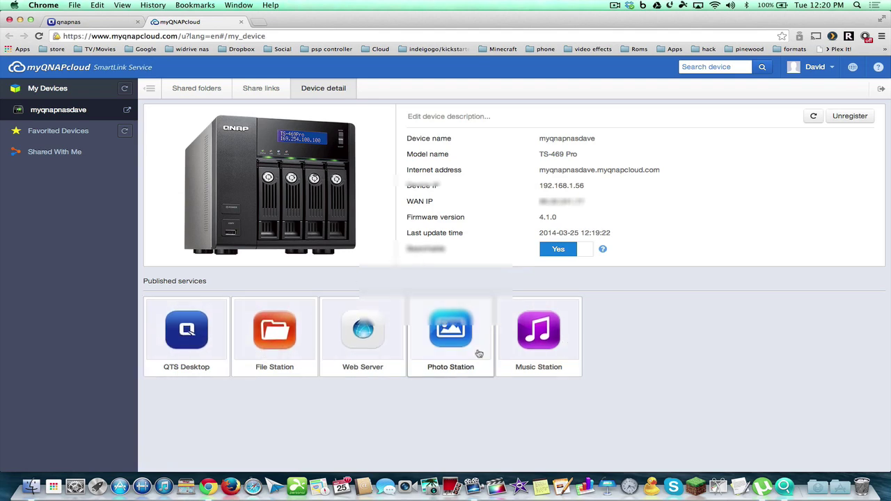
Open File Station through the recommended http link, after viewing the additional access URLs.
{"action": "left_click", "coordinate": [264, 336]}
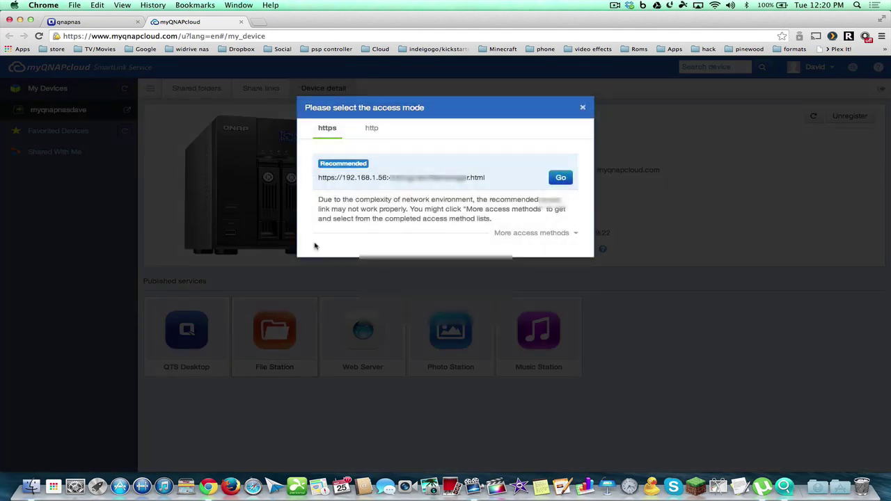
{"action": "left_click", "coordinate": [372, 129]}
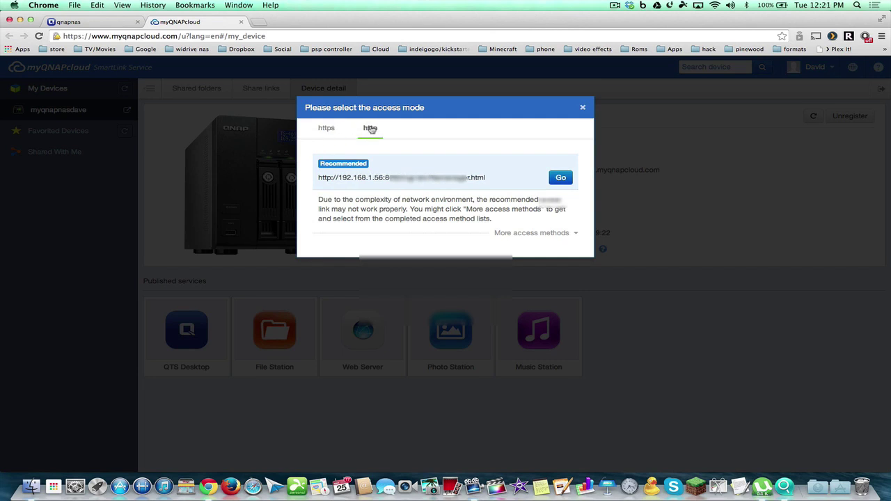
{"action": "left_click", "coordinate": [325, 131]}
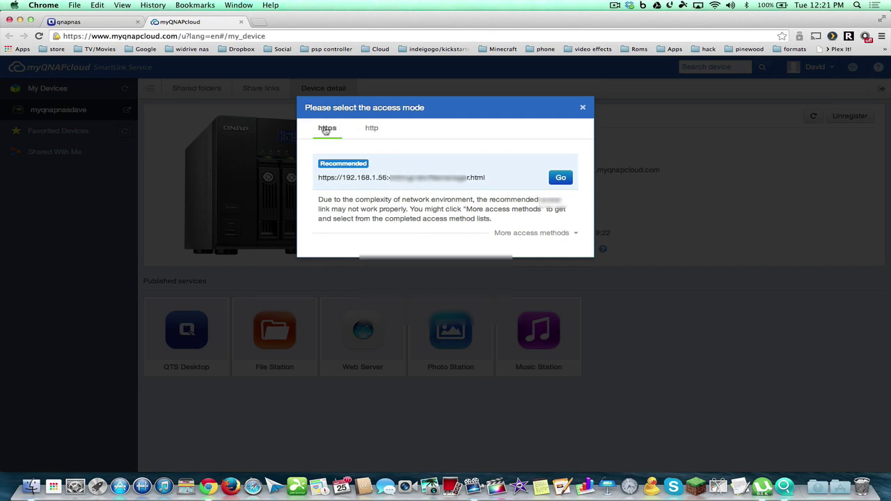
{"action": "left_click", "coordinate": [380, 133]}
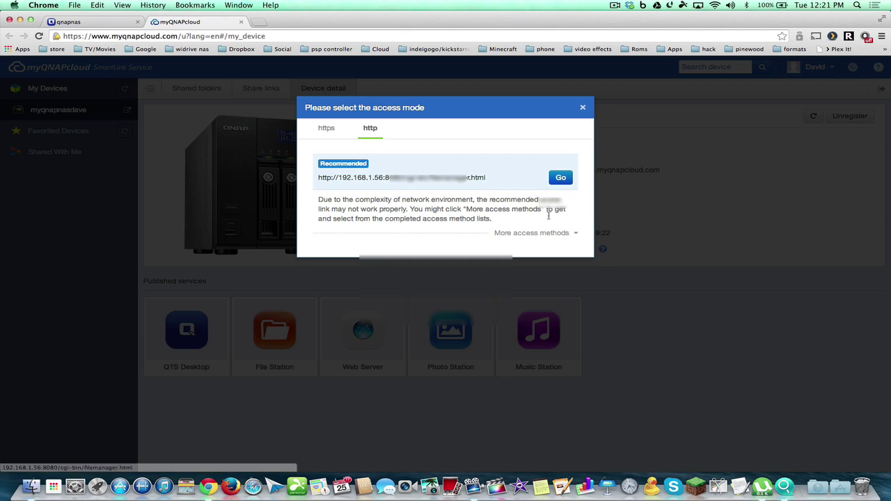
{"action": "left_click", "coordinate": [533, 234]}
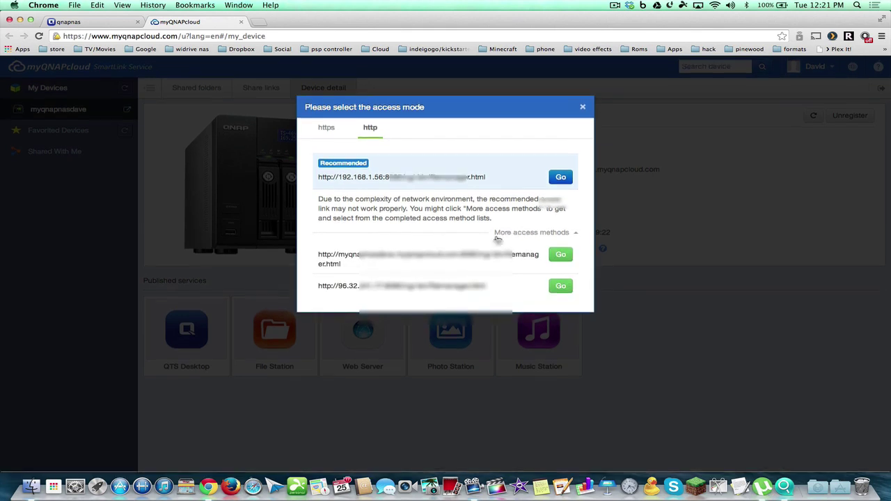
{"action": "left_click", "coordinate": [561, 178]}
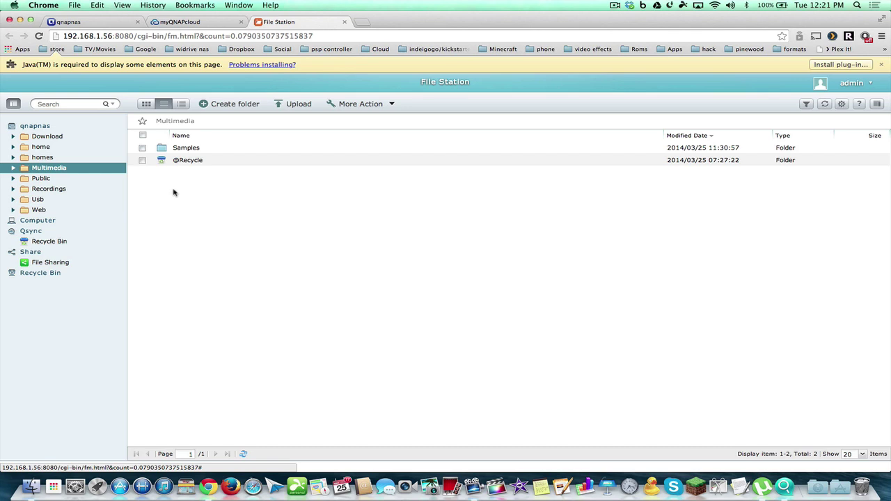
Show the Download folder in File Station, dismiss the Java notice, and return to myQNAPcloud.
{"action": "left_click", "coordinate": [47, 137]}
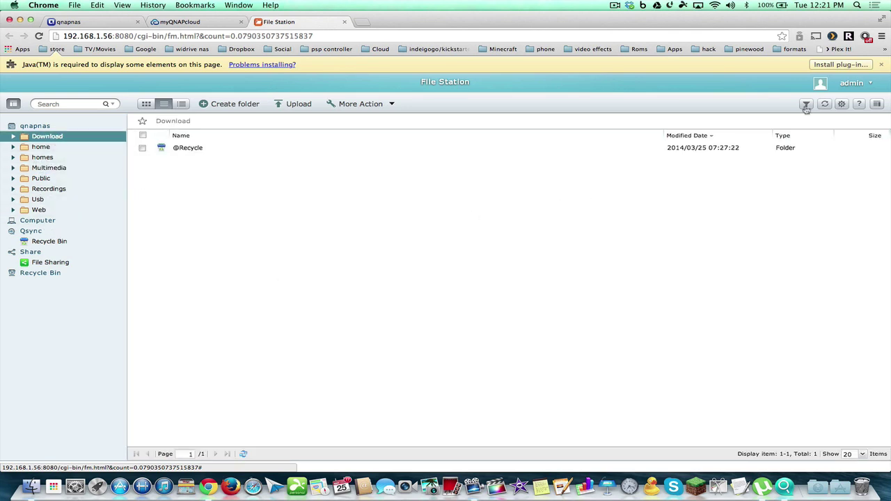
{"action": "left_click", "coordinate": [881, 64]}
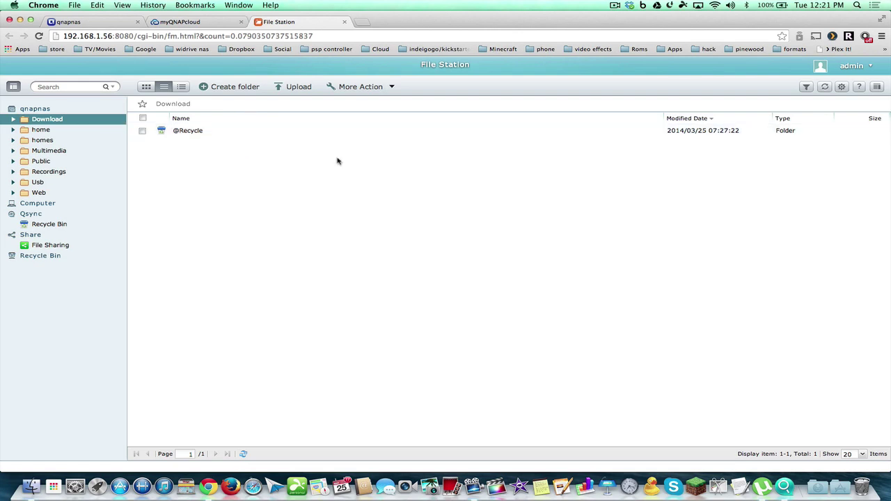
{"action": "left_click", "coordinate": [213, 23]}
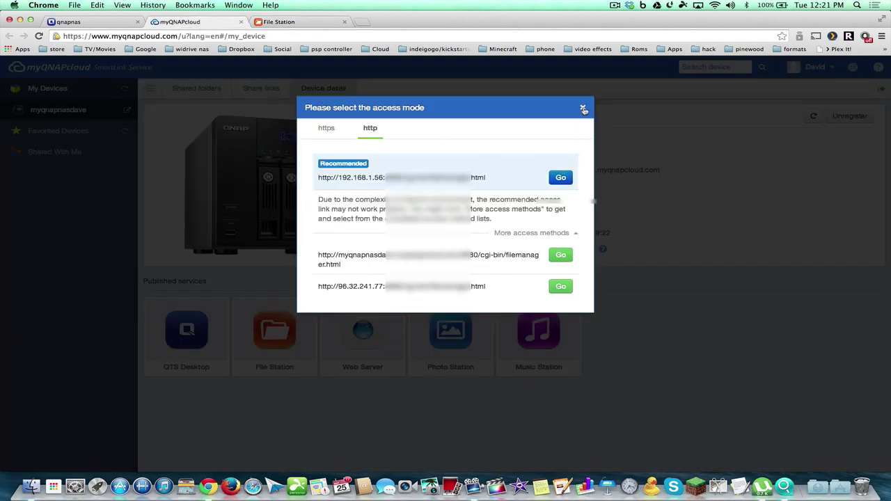
Open the NAS's QTS Desktop via the recommended http link in a new tab.
{"action": "left_click", "coordinate": [583, 107]}
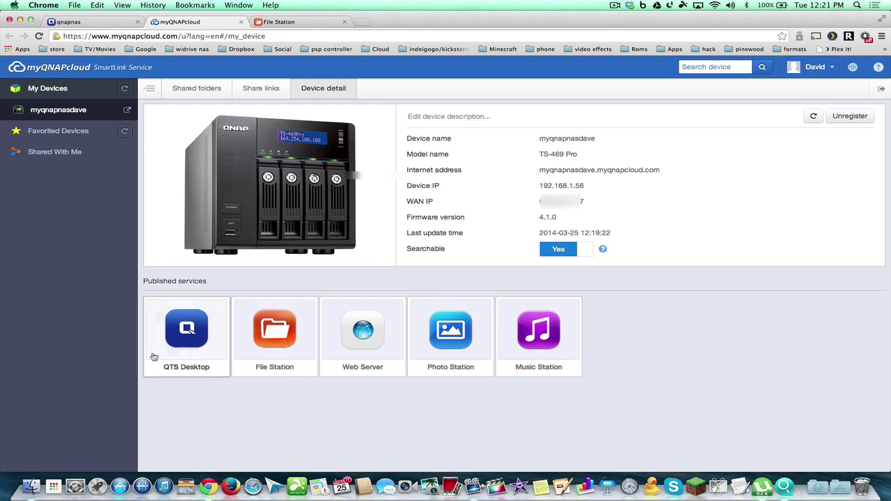
{"action": "left_click", "coordinate": [180, 329]}
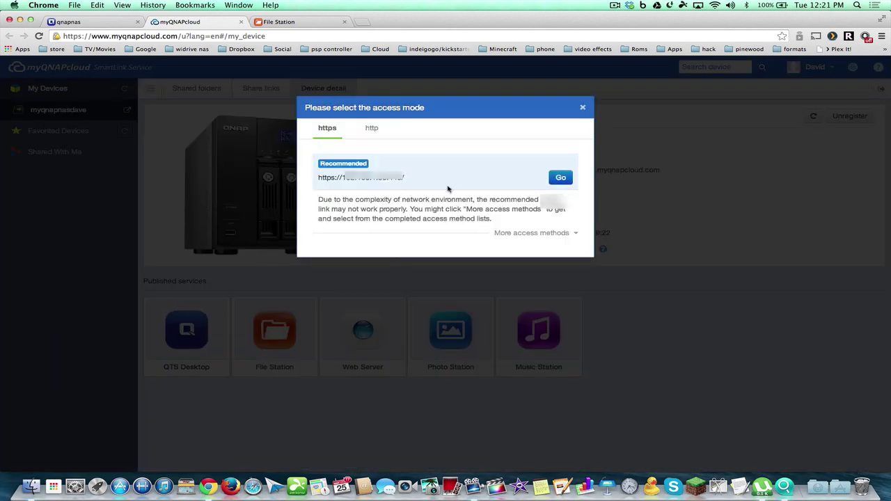
{"action": "left_click", "coordinate": [370, 128]}
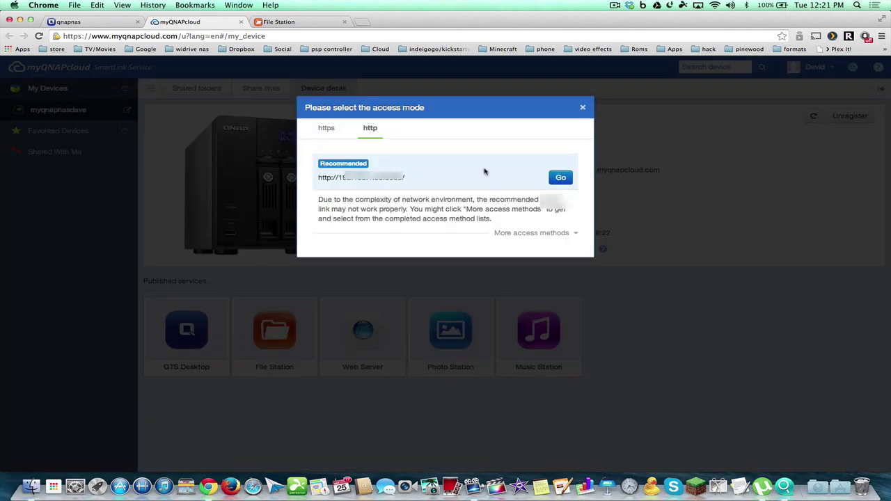
{"action": "left_click", "coordinate": [561, 178]}
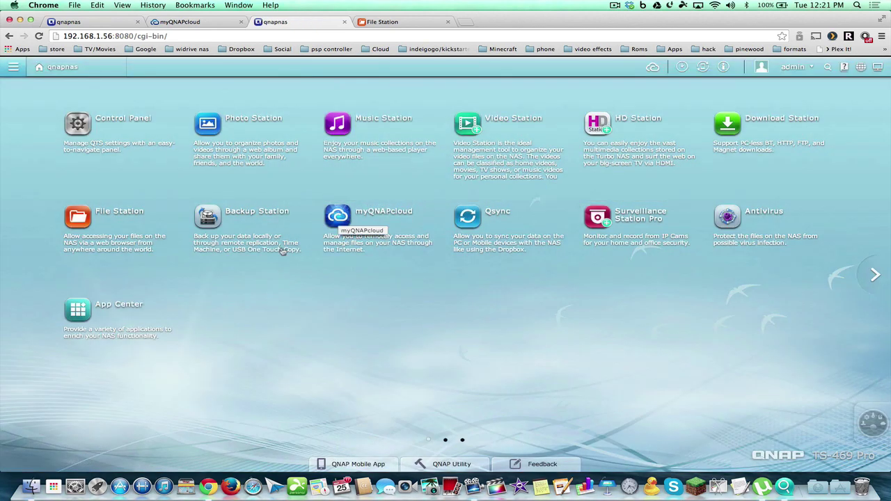